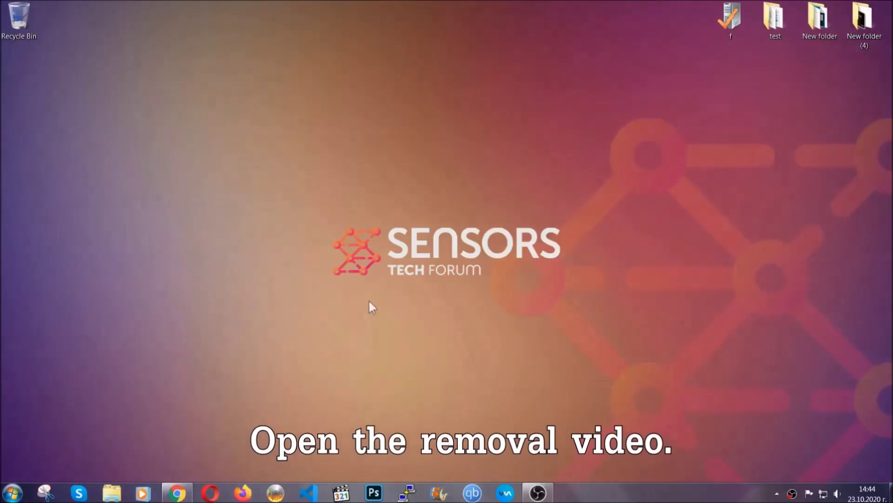
Restore the Chrome window showing the 'How to Remove a Ransomware Virus (Windows)' YouTube video
click(177, 494)
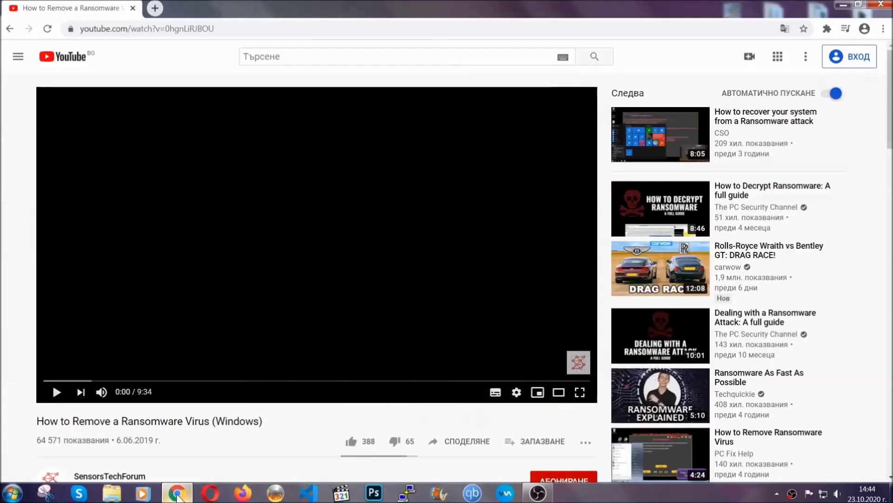
Follow the description's sensorstechforum link and run the downloaded SpyHunter-Installer.exe
scroll(163, 381, down, 4)
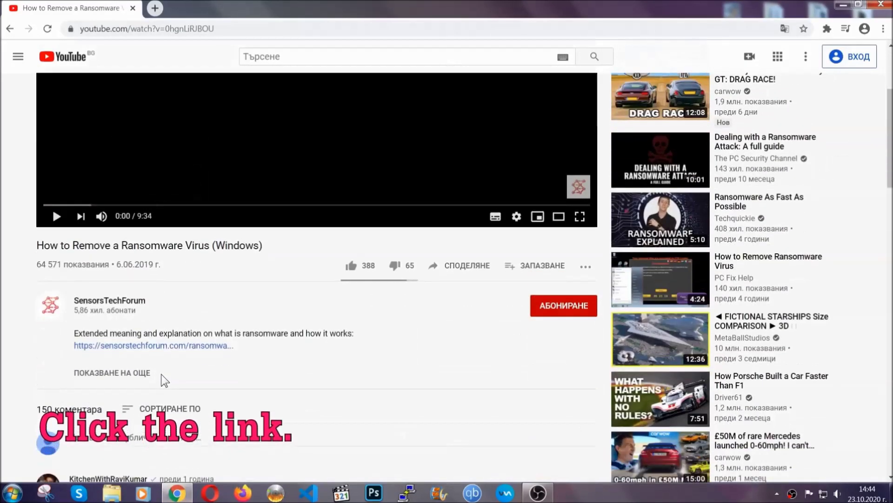
click(178, 348)
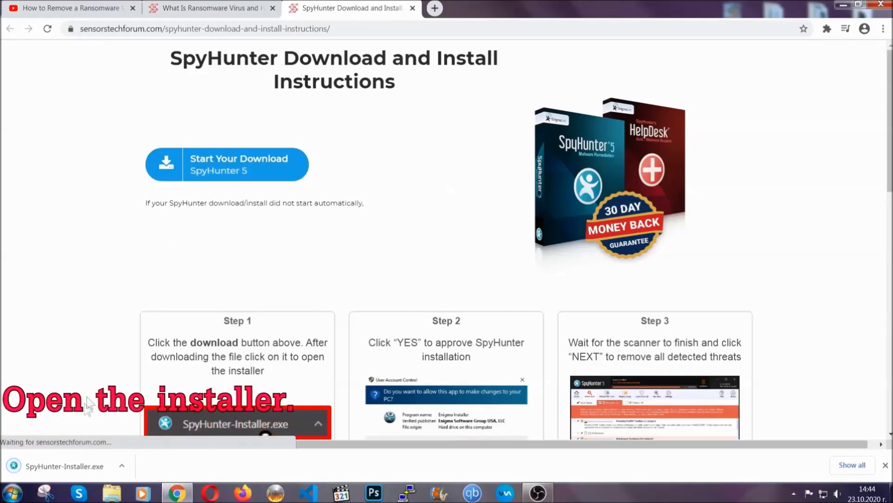
click(64, 465)
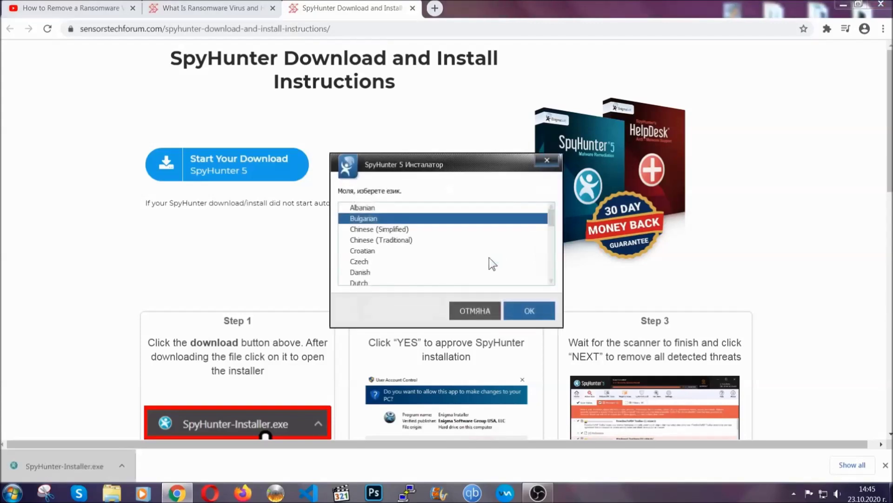
Install SpyHunter 5 in English with the EULA accepted, then finish setup to start the first scan
scroll(458, 255, down, 2)
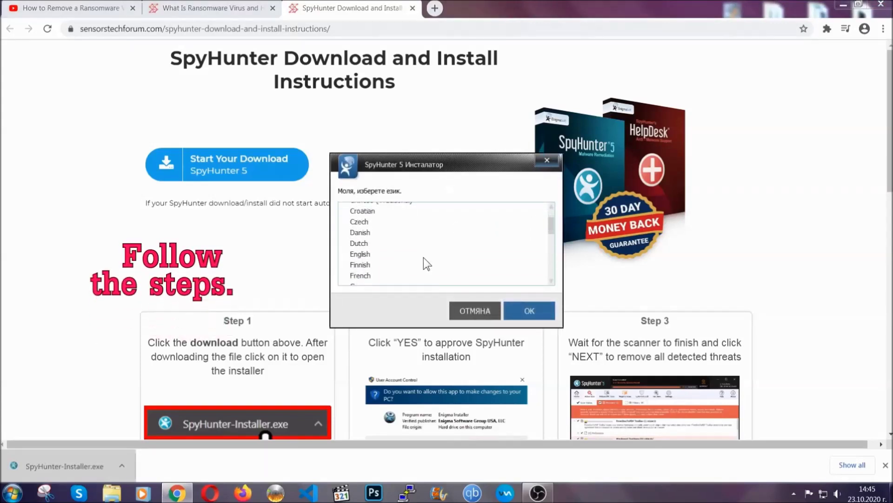
click(421, 255)
click(522, 311)
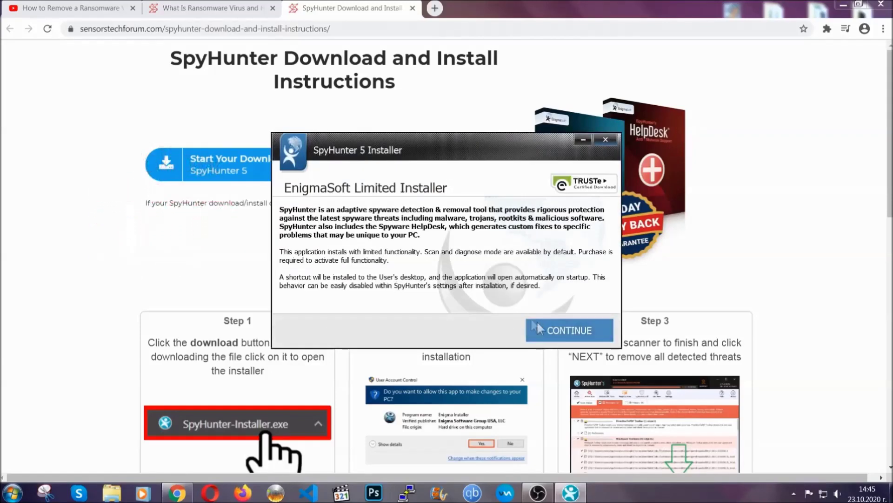
click(540, 328)
click(512, 302)
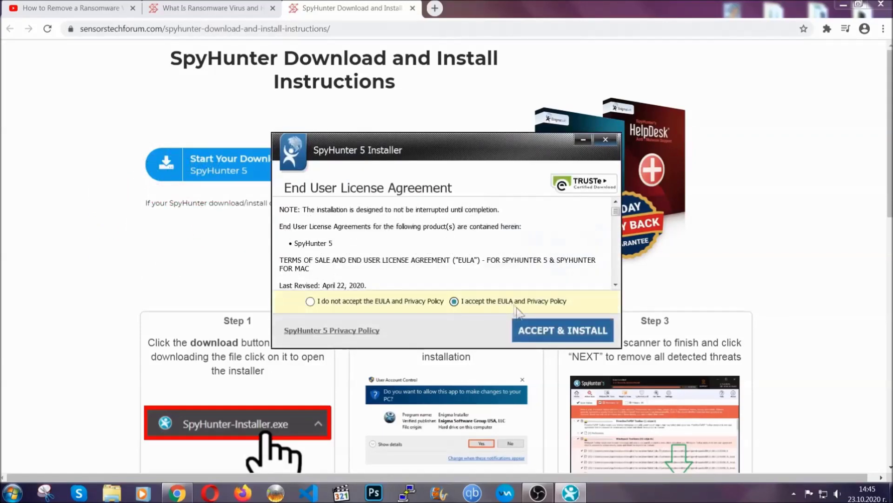
click(533, 327)
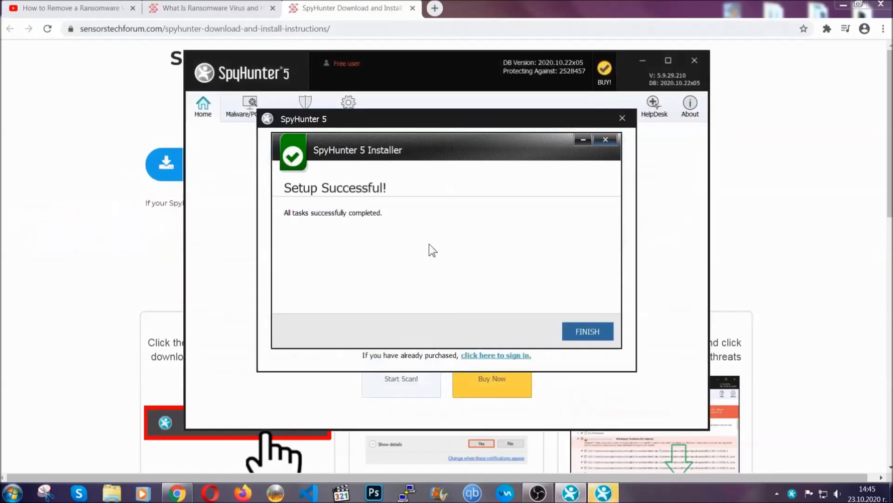
click(572, 333)
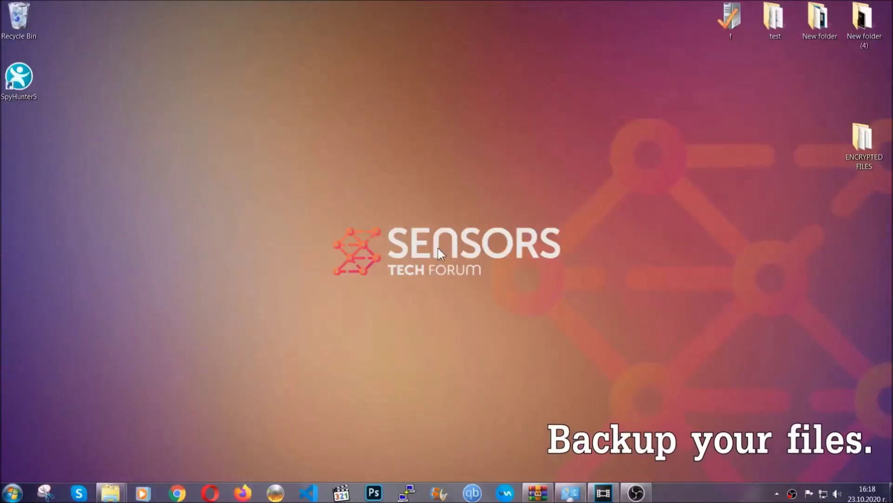
Open the ENCRYPTED FILES folder and copy all six .efji files
double_click(858, 144)
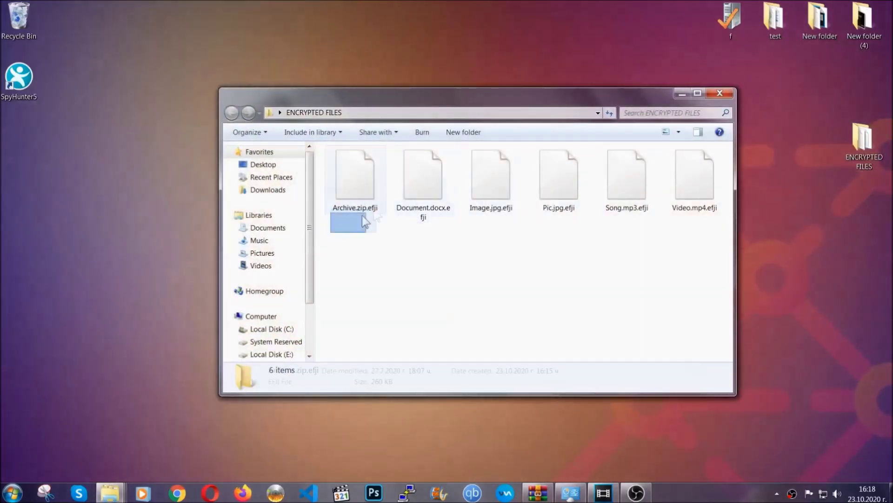
drag(363, 216, 699, 166)
right_click(699, 166)
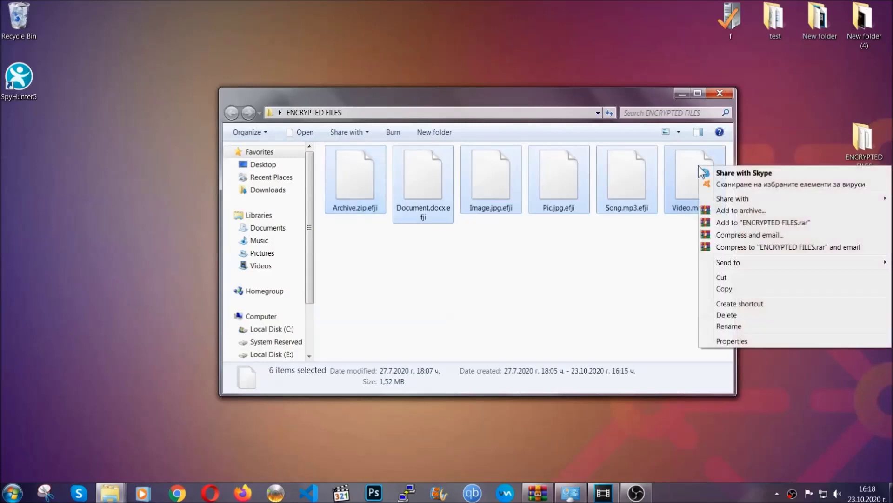
click(724, 289)
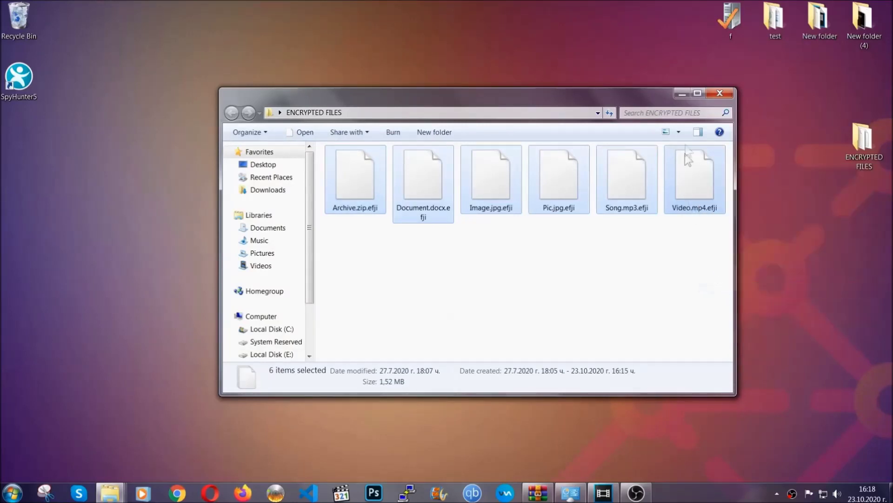
Paste the six files onto FLASH DRIVE (H:) and close the drive window
click(682, 94)
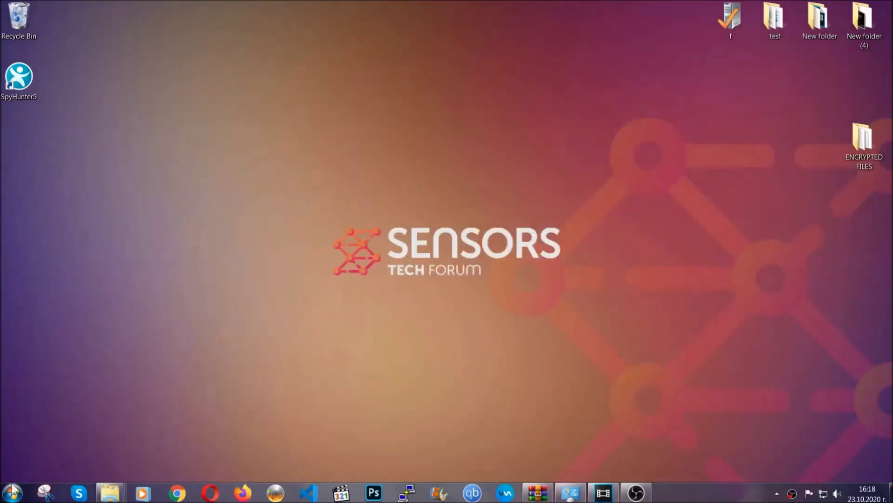
click(12, 492)
click(169, 348)
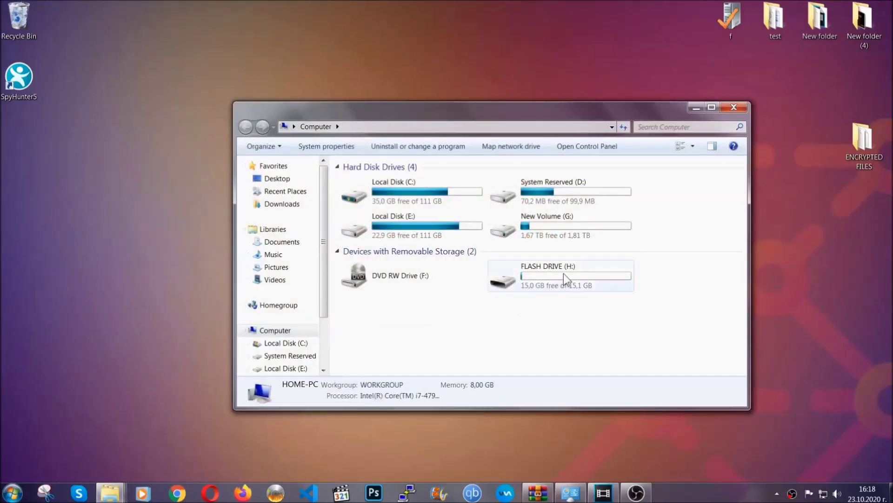
double_click(563, 273)
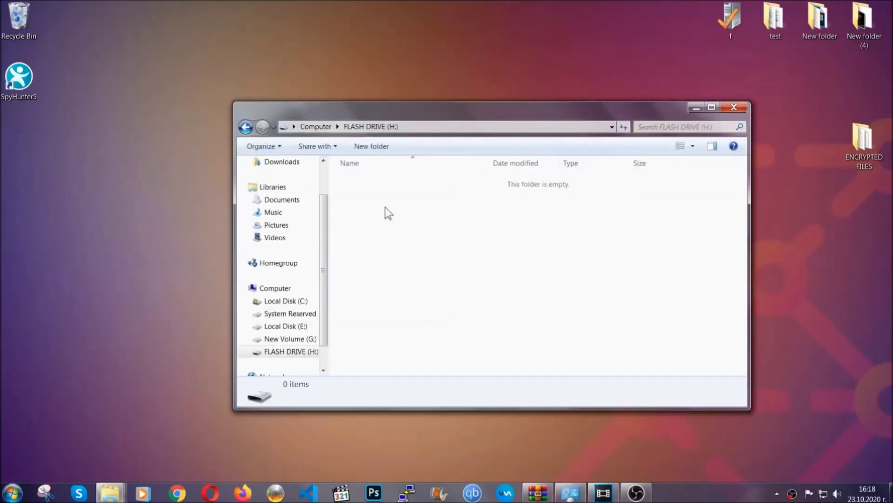
right_click(388, 213)
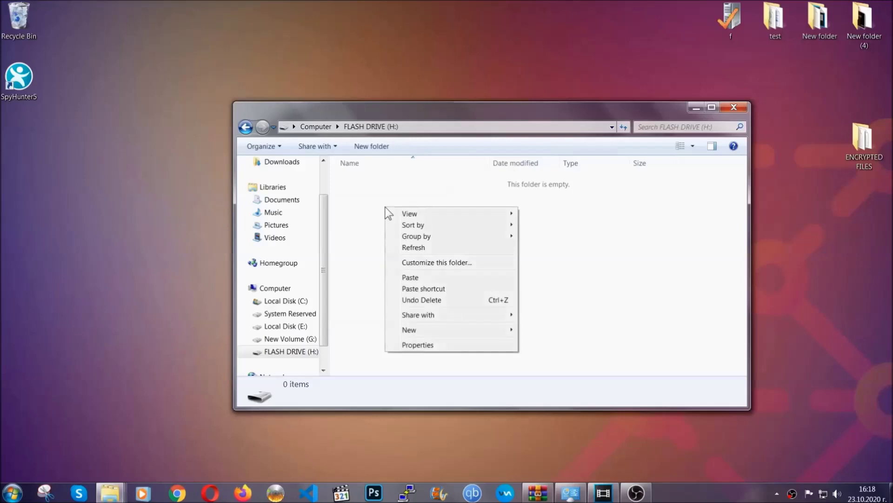
click(406, 278)
click(407, 278)
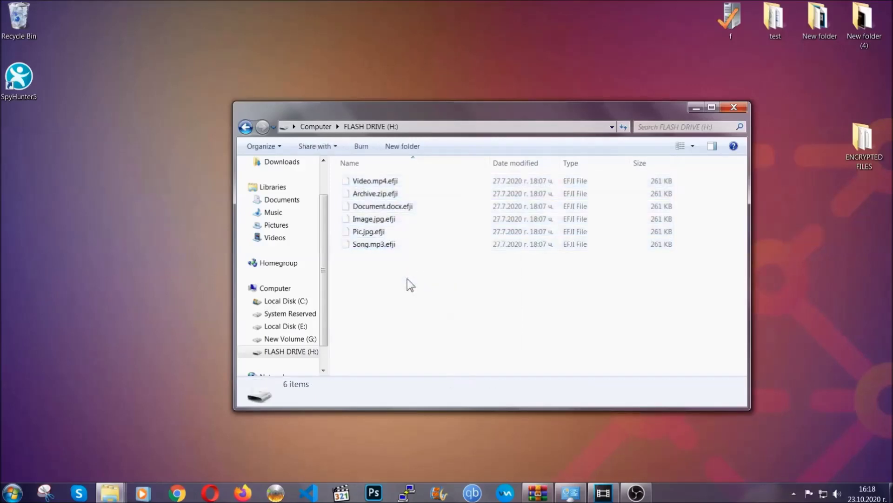
click(735, 108)
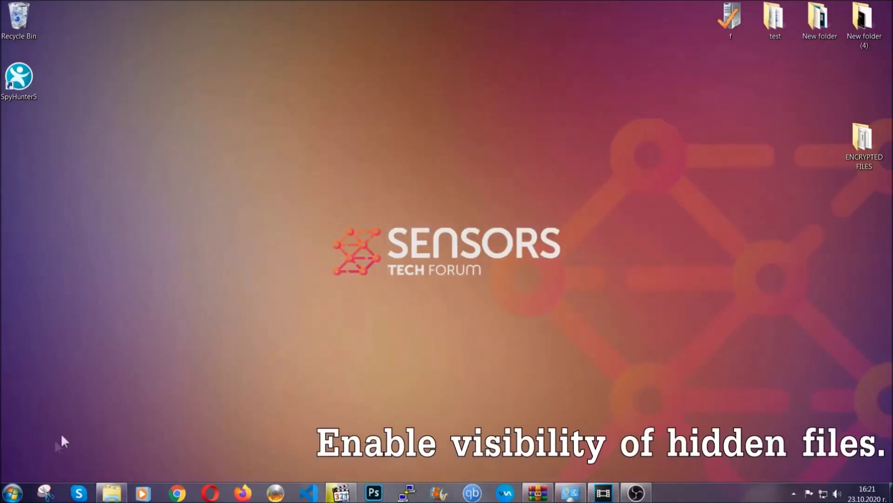
Find 'show hidden files and folders' in Start search and enable 'Show hidden files, folders, and drives'
click(12, 492)
click(36, 465)
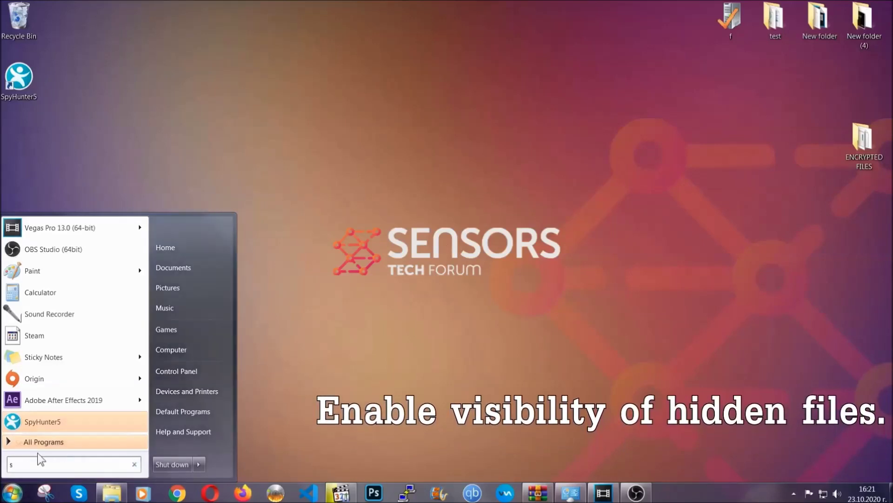
text(showh)
key(BackSpace)
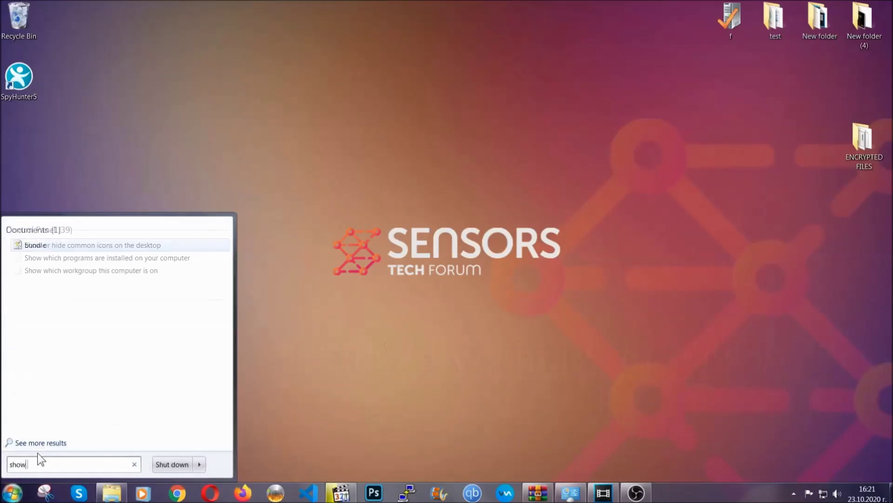
text(hidden files and folders)
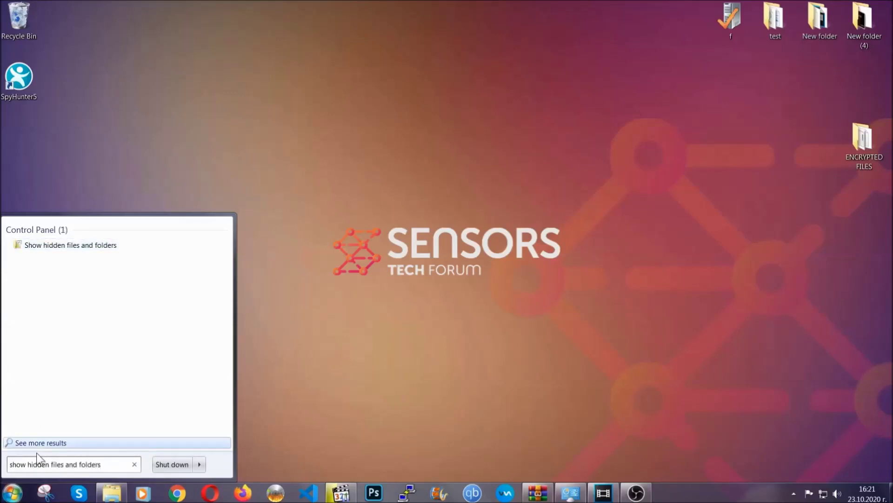
click(105, 248)
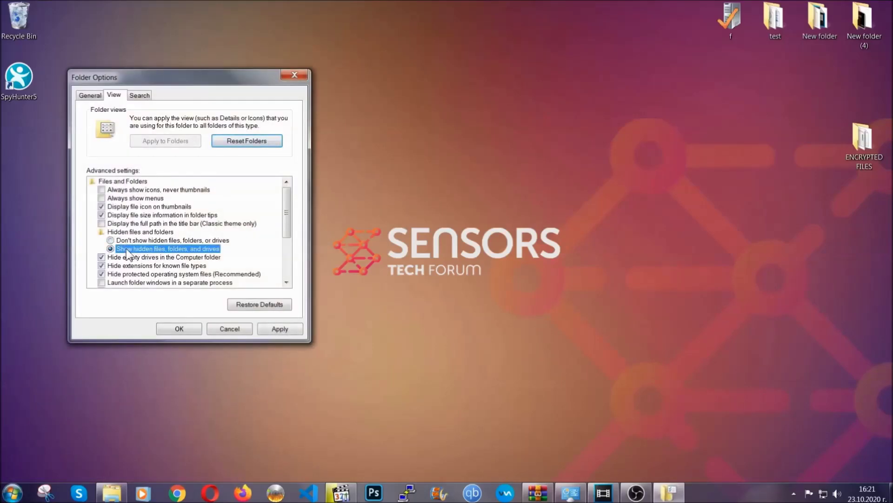
click(276, 331)
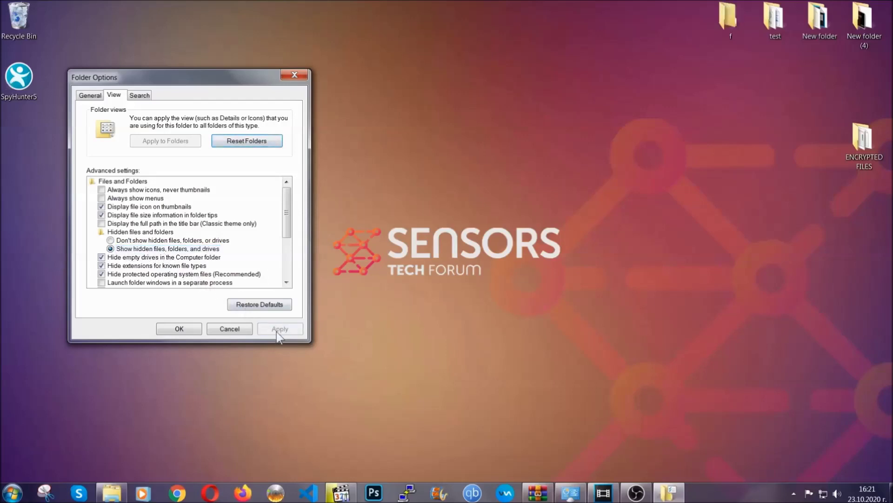
click(178, 328)
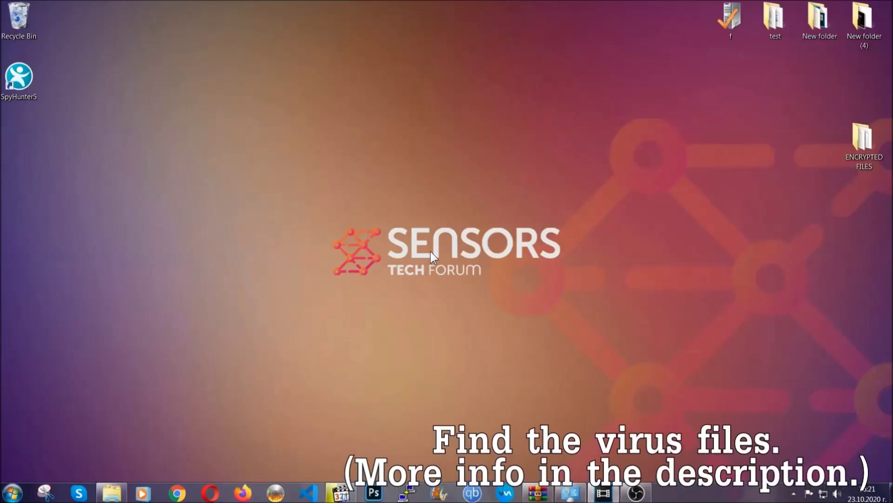
Search the whole computer for 'fileextension:exe Example Vir' from the Computer window
click(12, 493)
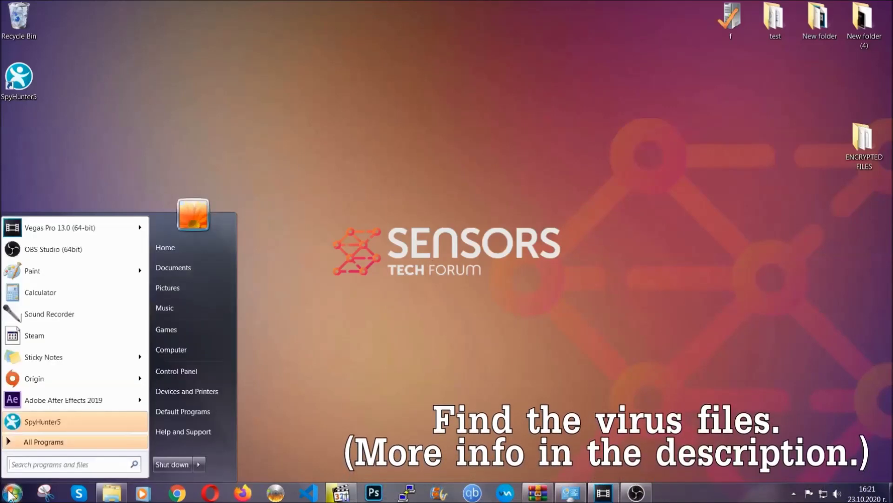
click(184, 349)
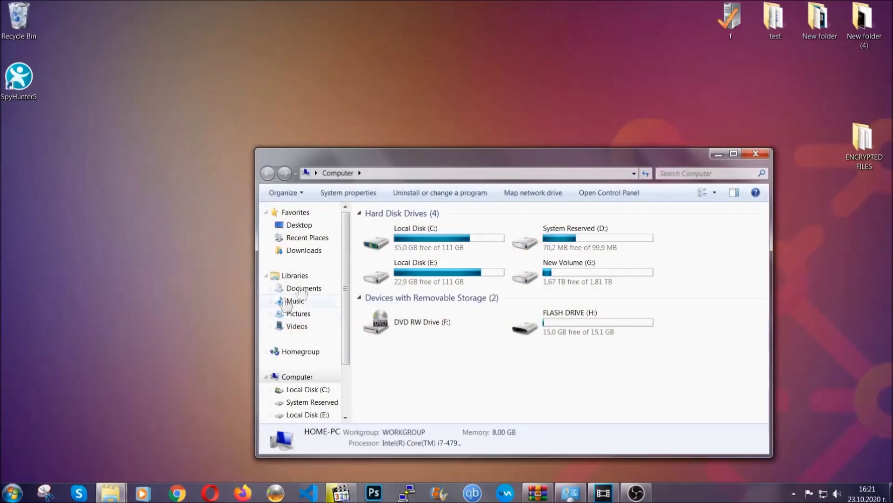
drag(486, 164, 427, 124)
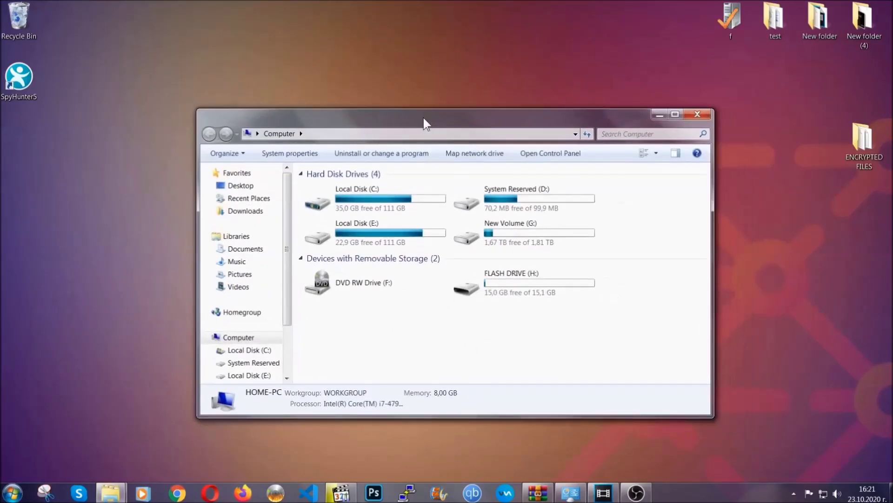
click(607, 135)
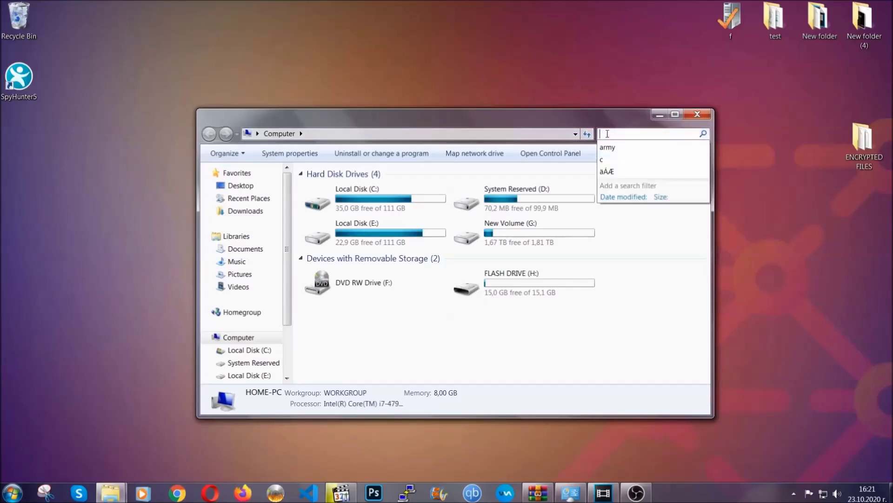
text(file)
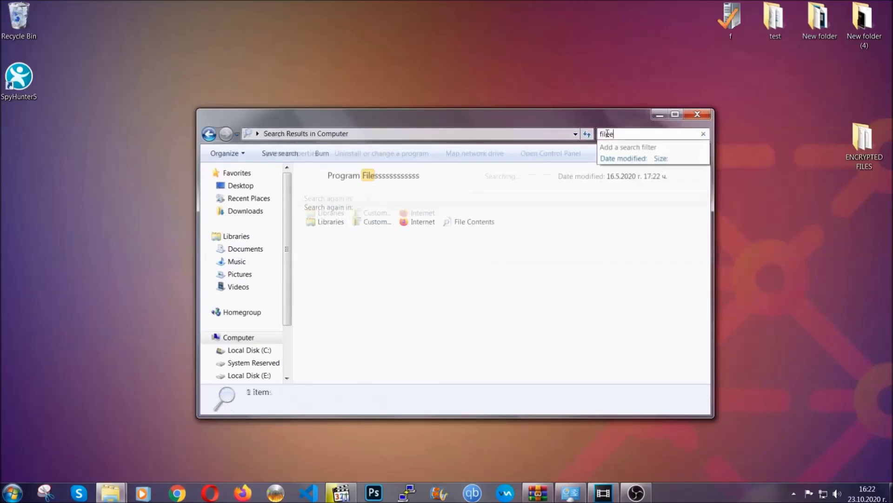
text(extension:exe )
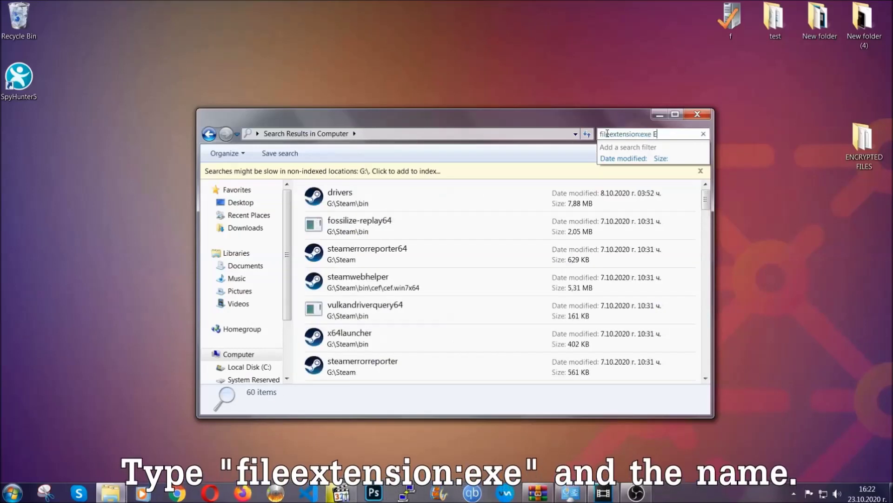
text(Example Virus Name)
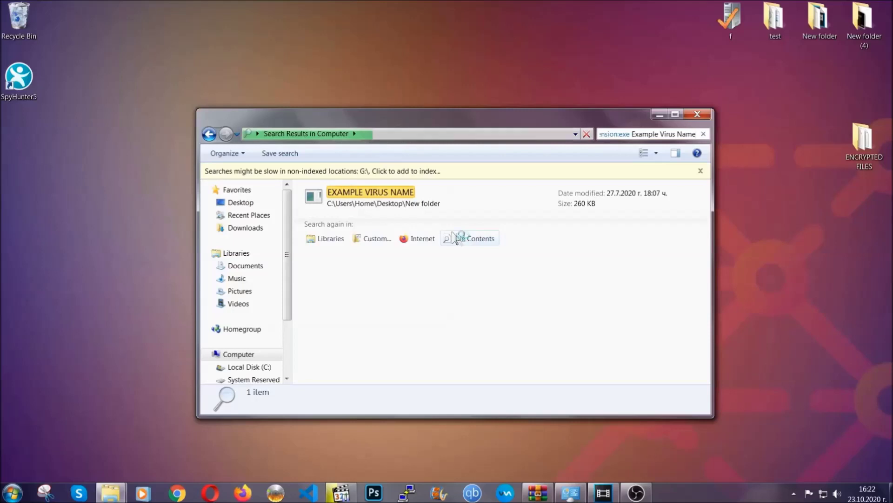
Delete the found EXAMPLE VIRUS NAME executable to the Recycle Bin
click(391, 191)
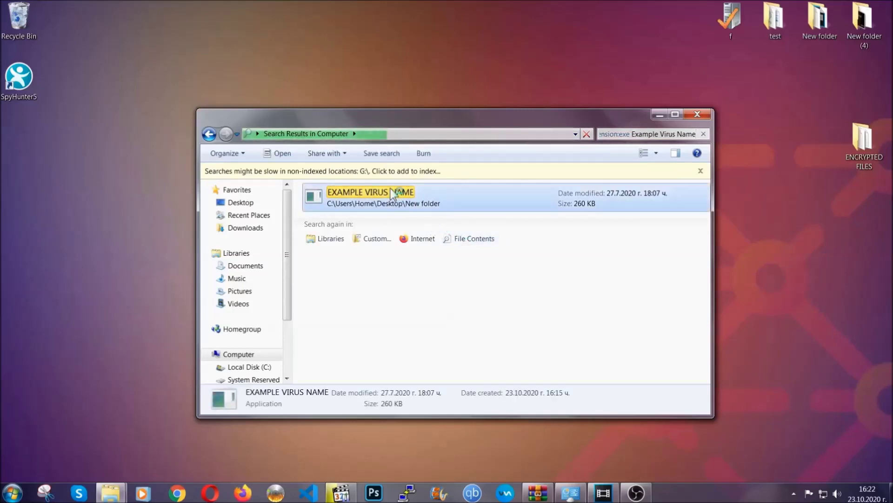
right_click(391, 190)
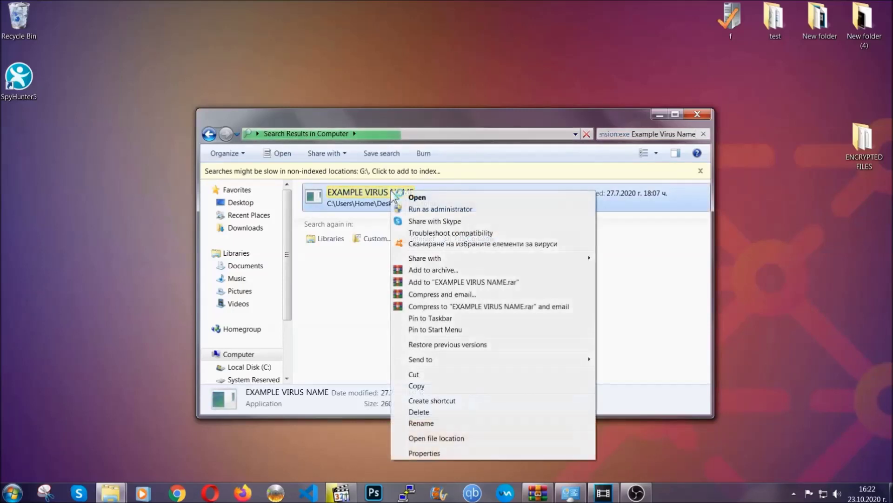
click(431, 412)
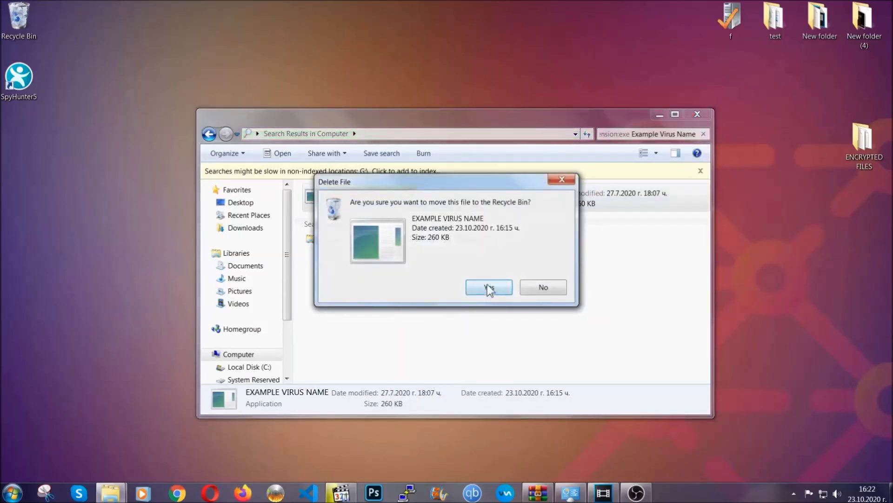
click(488, 286)
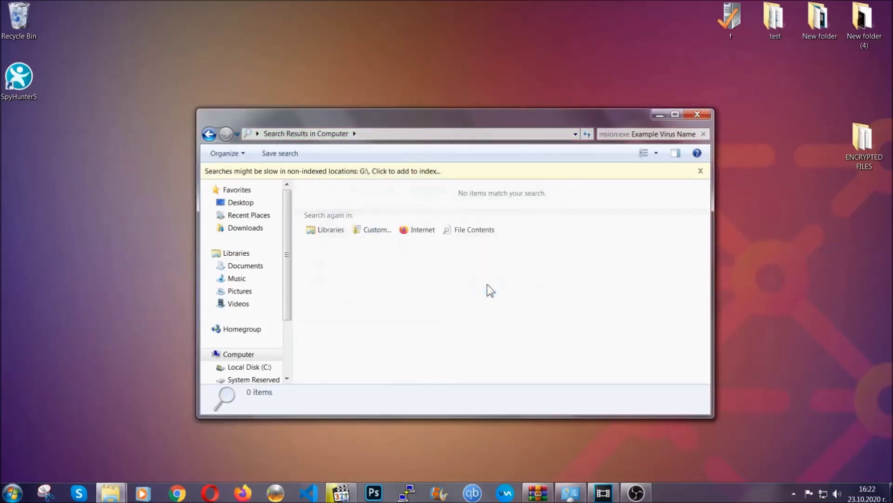
Close the search window and launch REGEDIT from the Run box
click(698, 114)
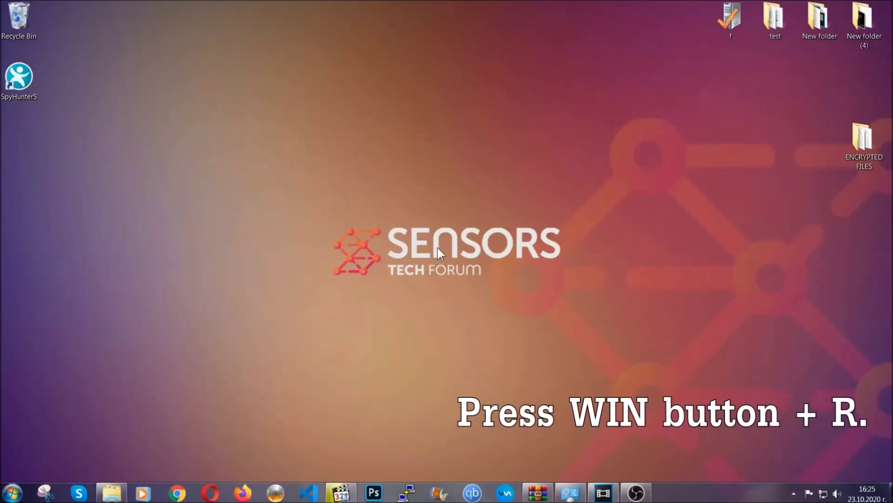
key(super+r)
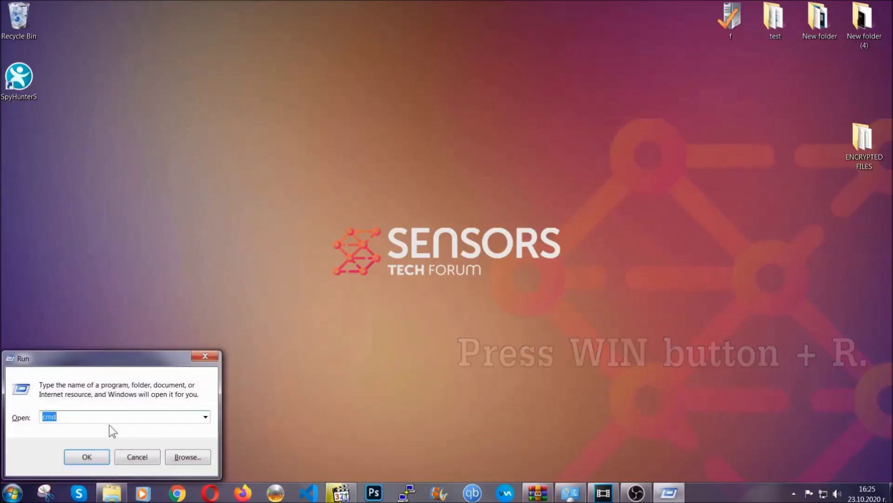
click(84, 422)
double_click(85, 423)
text(REGEDIT)
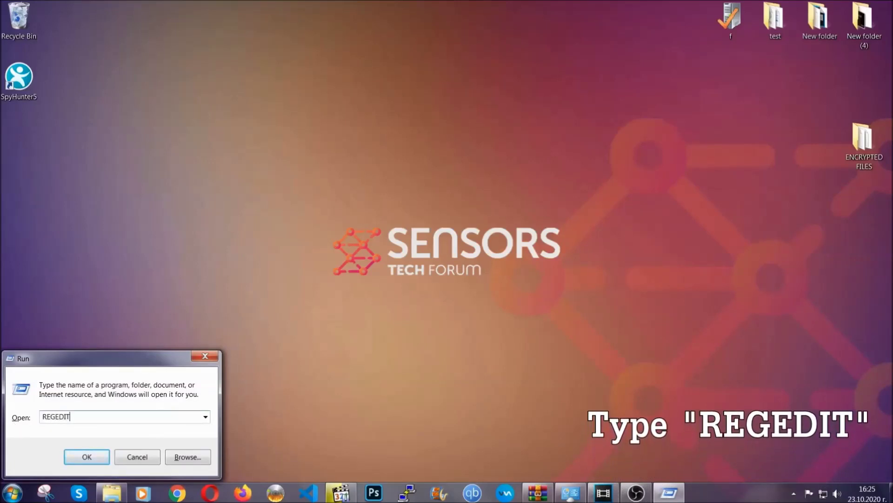
click(70, 457)
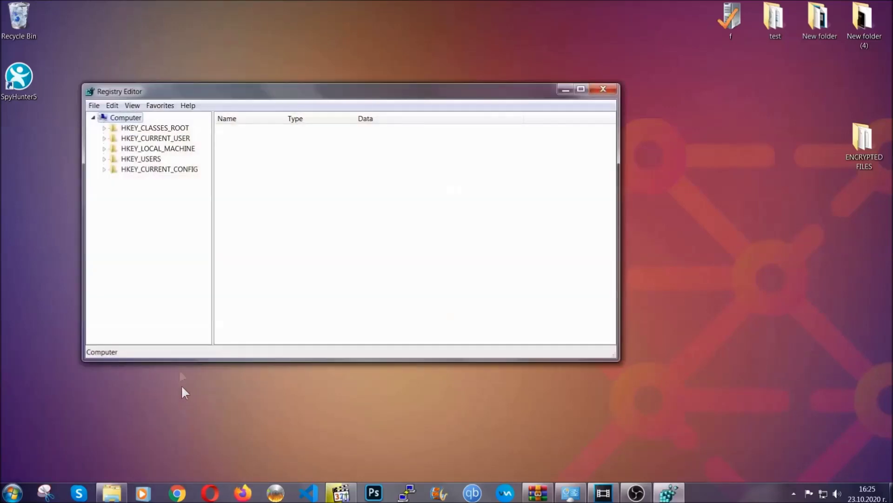
Export the entire registry to a file named BACKUP on the Desktop
click(94, 106)
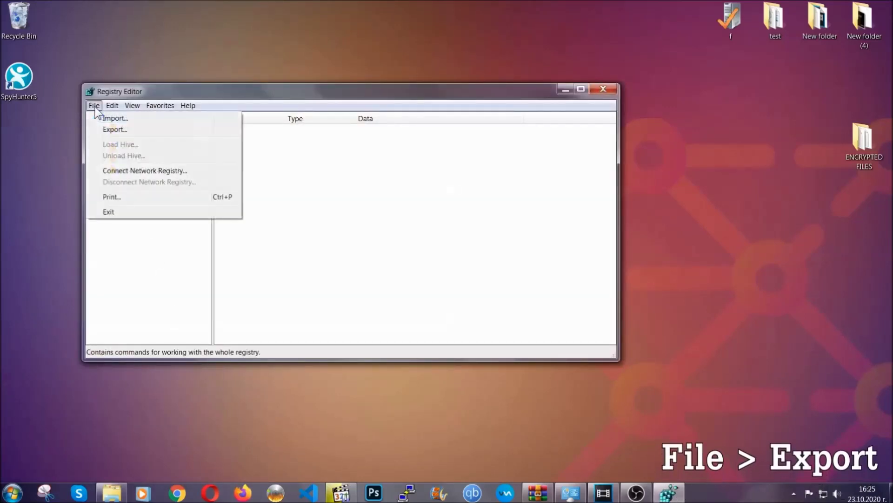
click(116, 128)
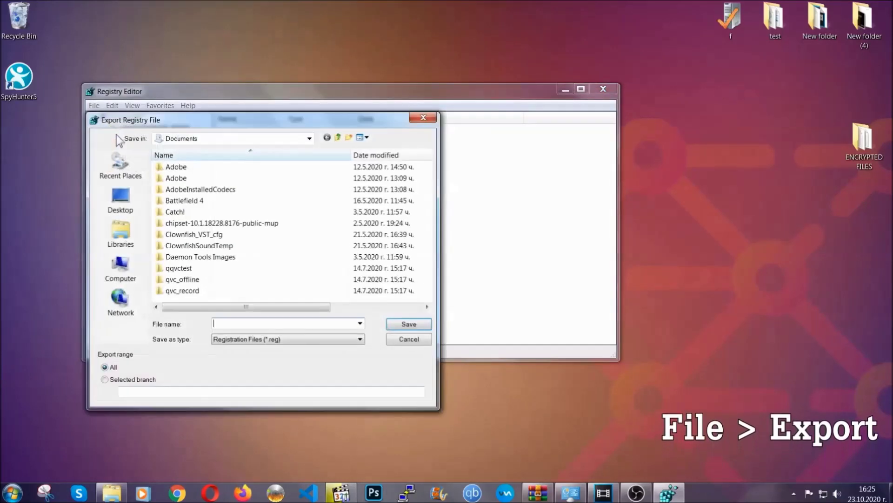
click(116, 197)
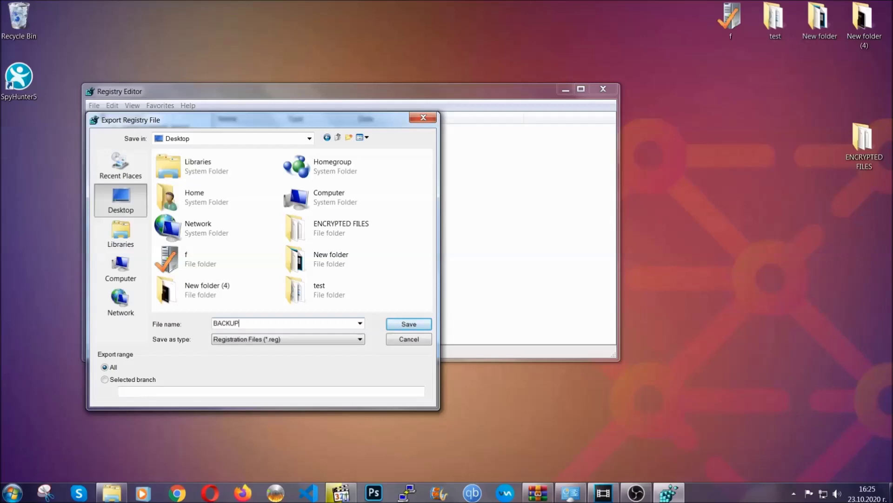
click(403, 325)
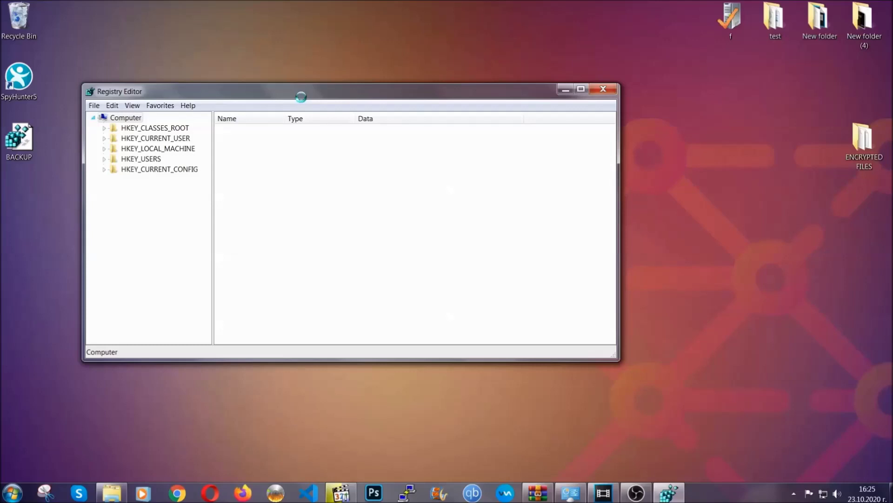
drag(301, 97, 389, 126)
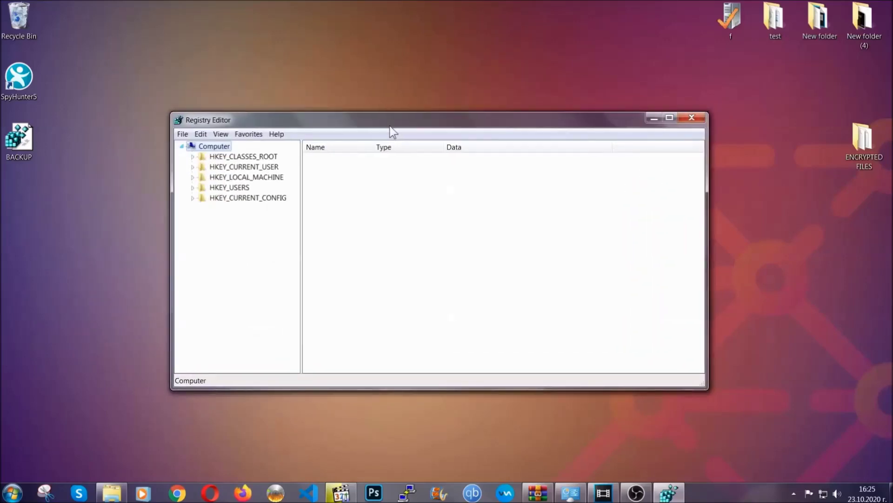
click(183, 134)
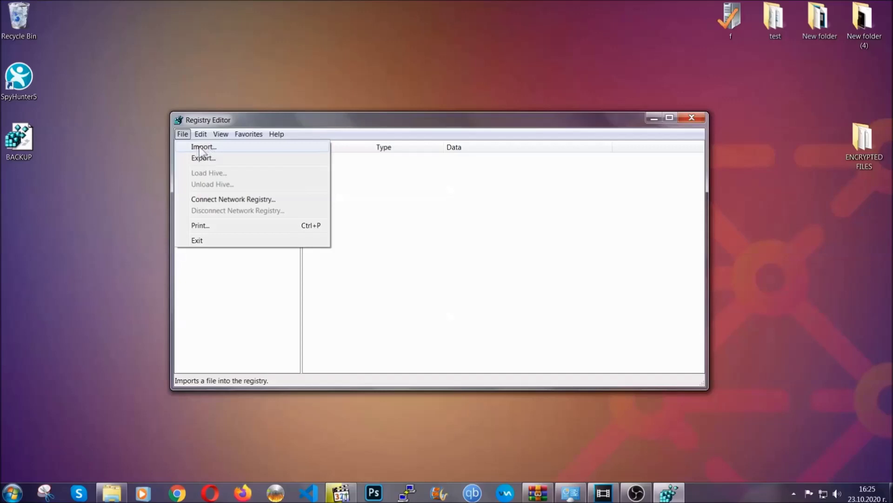
click(183, 134)
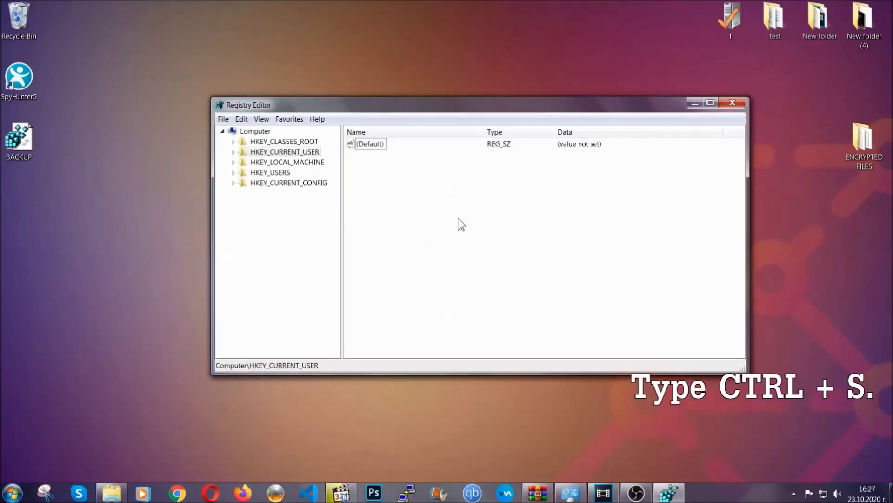
Search for the RunOnce key, then select the neighbouring HKCU CurrentVersion Run key
key(ctrl+f)
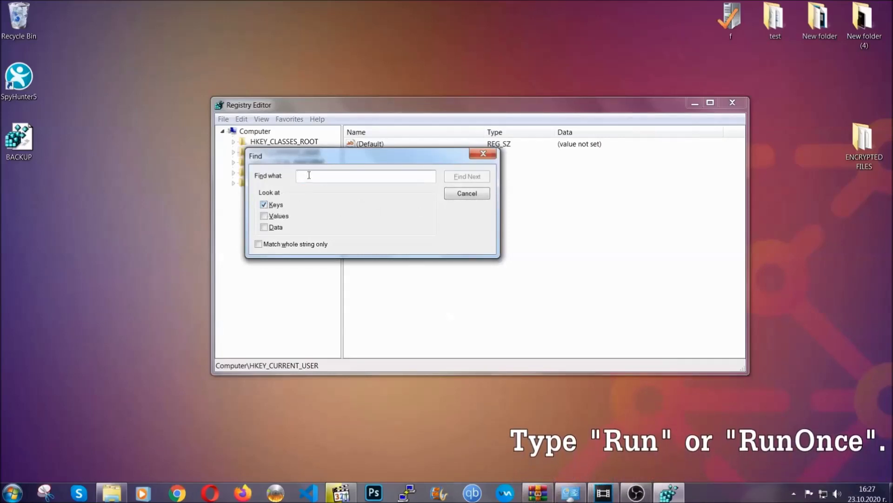
text(RunO)
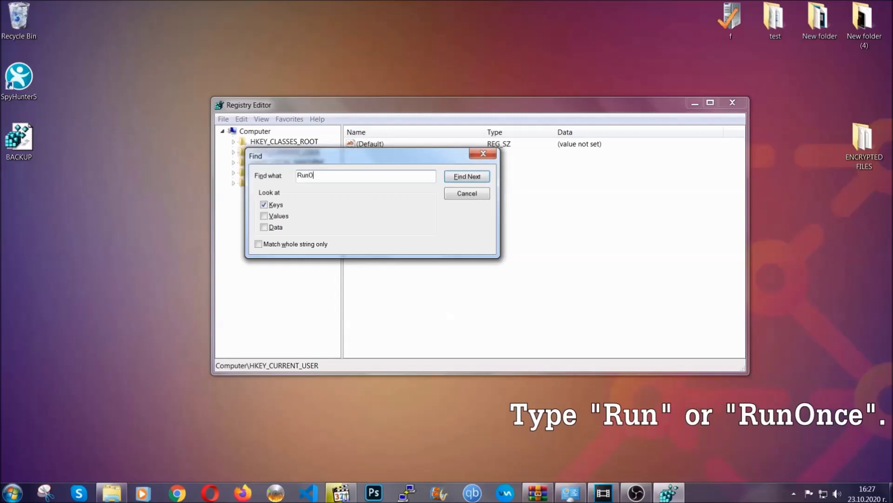
text(nce)
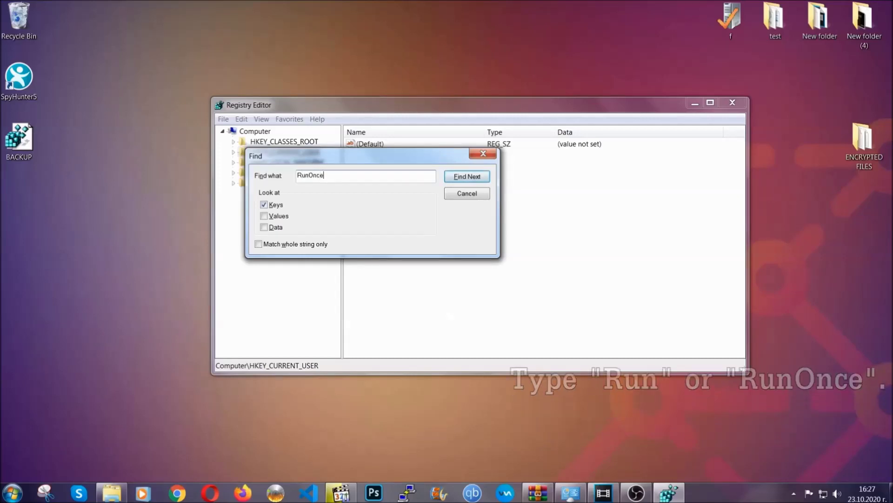
click(479, 179)
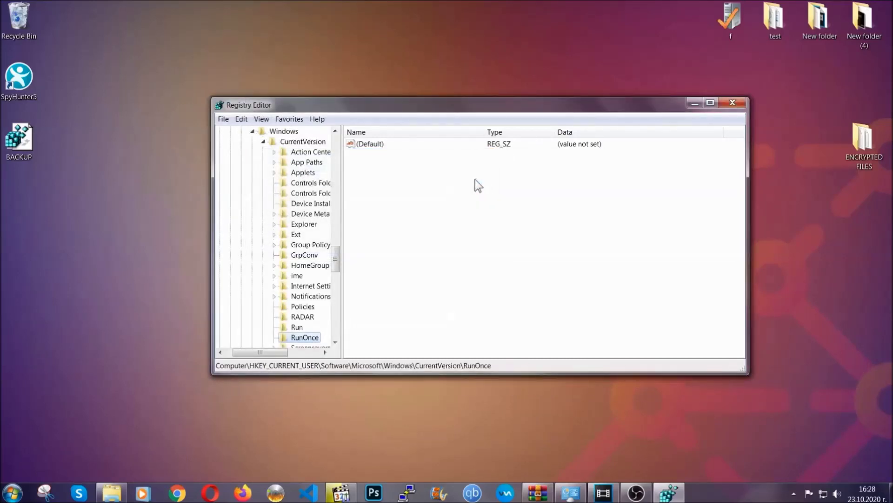
drag(335, 255, 336, 267)
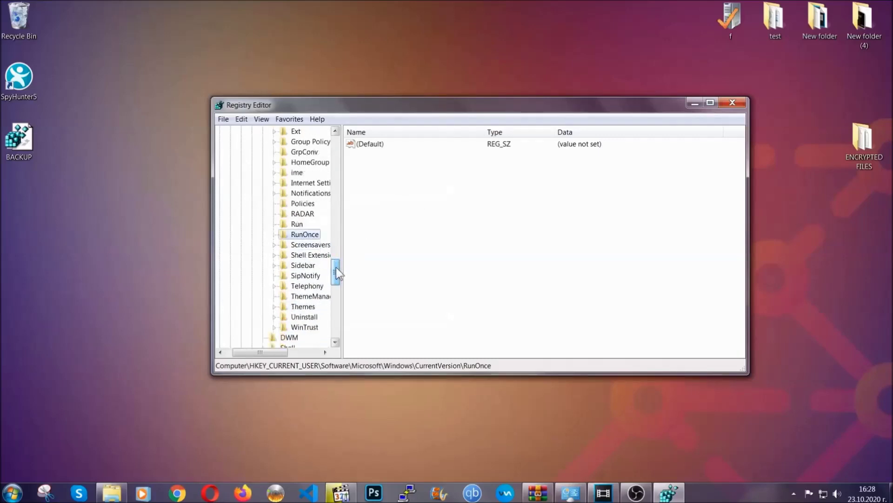
click(297, 224)
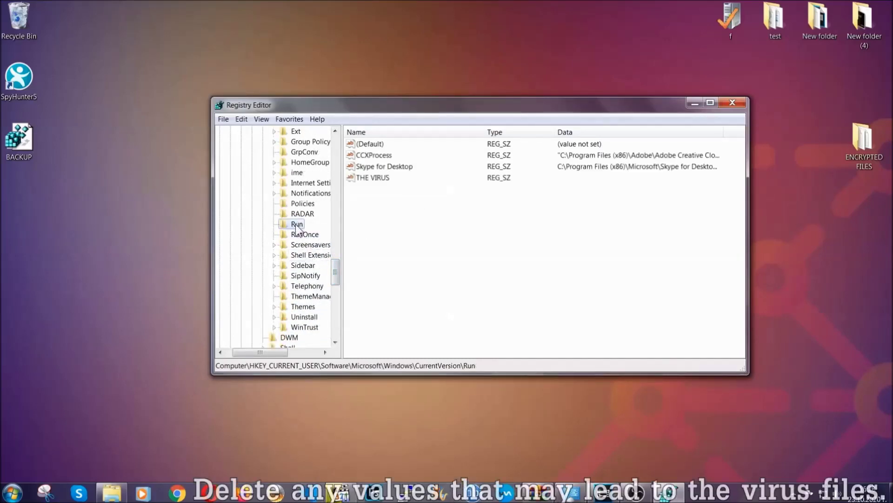
Delete the THE VIRUS value from the Run key, confirming with Yes
click(367, 178)
right_click(367, 179)
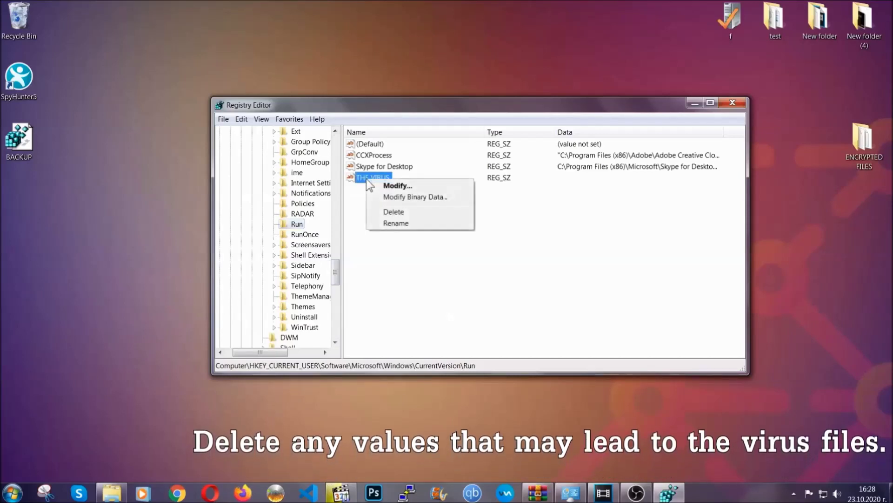
click(383, 212)
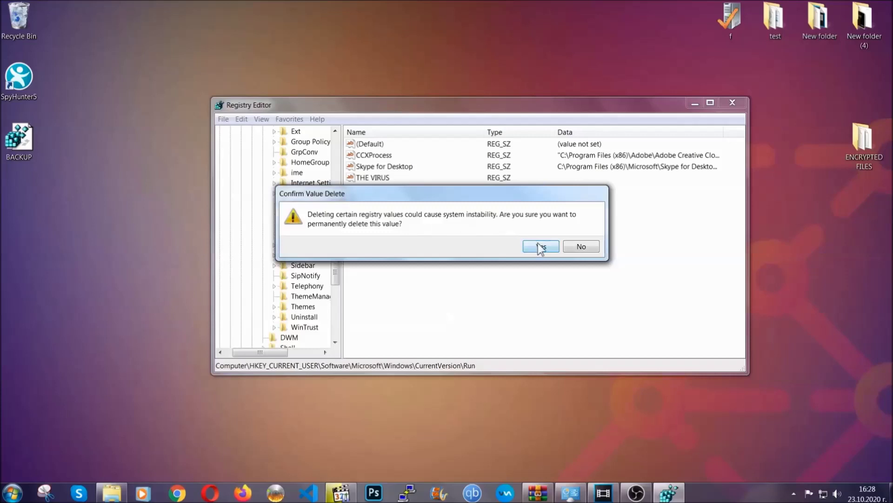
click(541, 246)
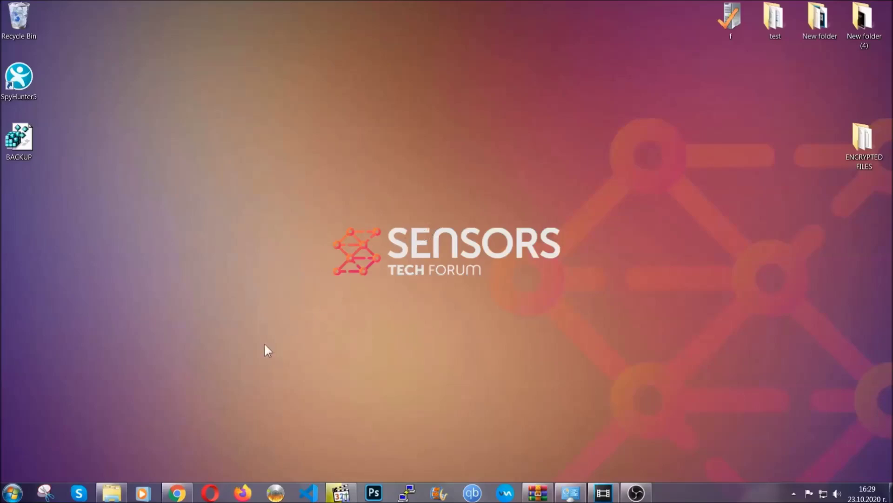
Bring the SensorsTechForum recovery article forward in Chrome and expand Method 2, Restore Data via Windows Backup
click(177, 493)
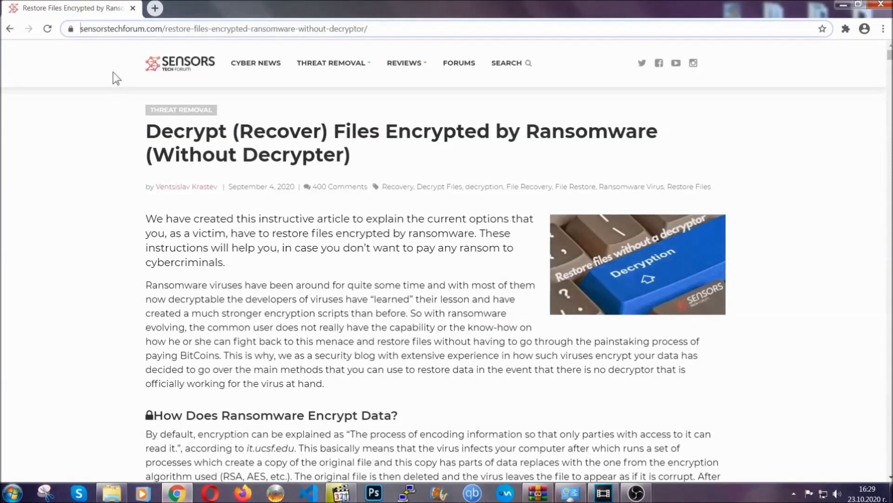
drag(80, 29, 403, 32)
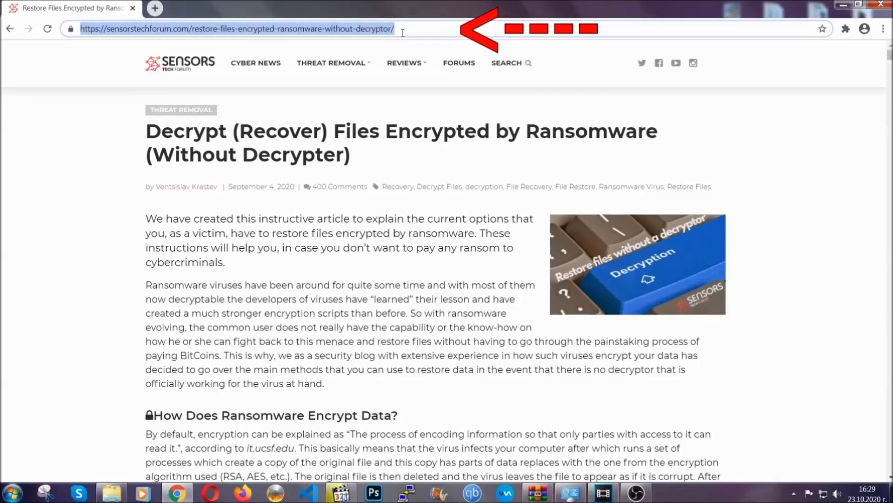
mouse_move(404, 90)
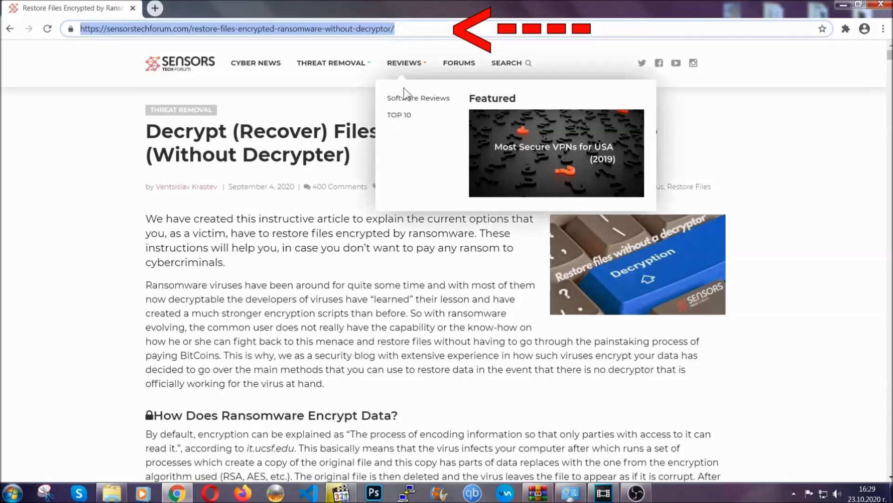
scroll(460, 254, down, 5)
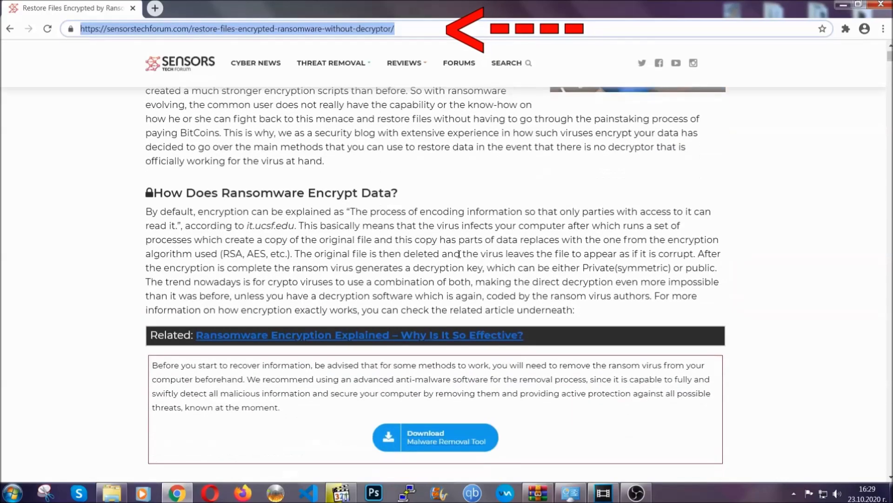
scroll(460, 254, down, 6)
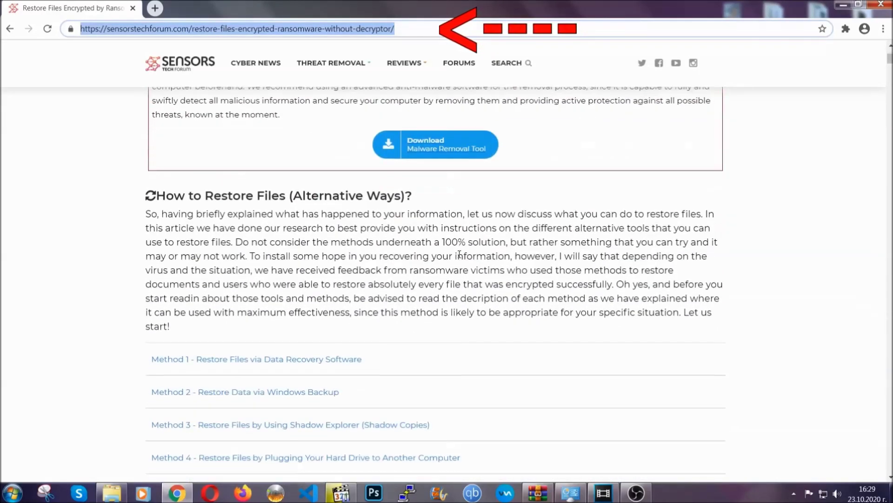
scroll(461, 255, down, 4)
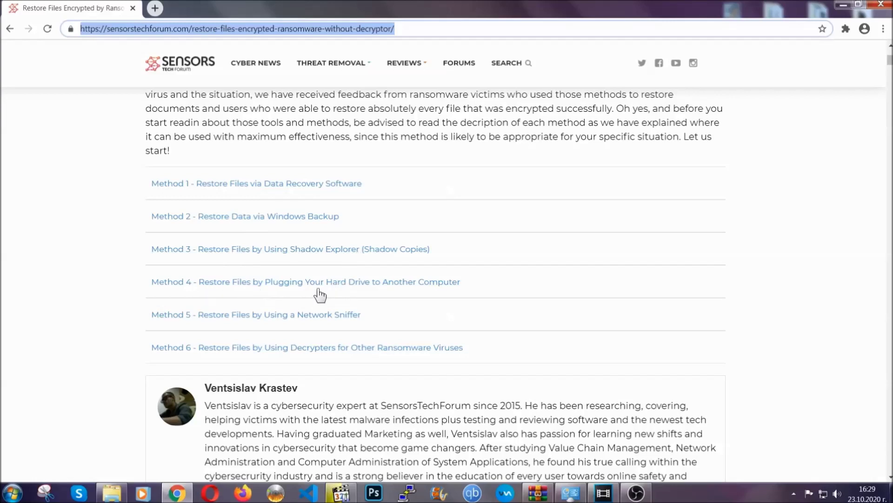
click(279, 216)
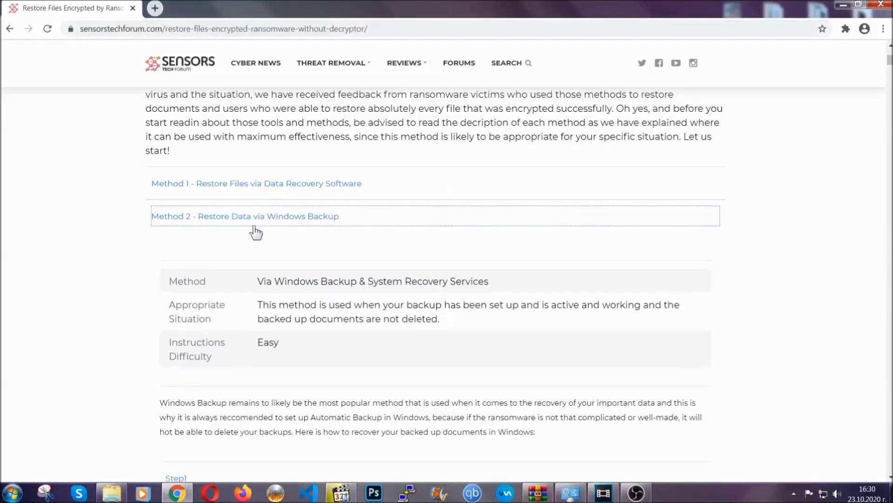
Expand Step1, Step2 and Step3 under the Windows Backup method
drag(258, 278, 314, 347)
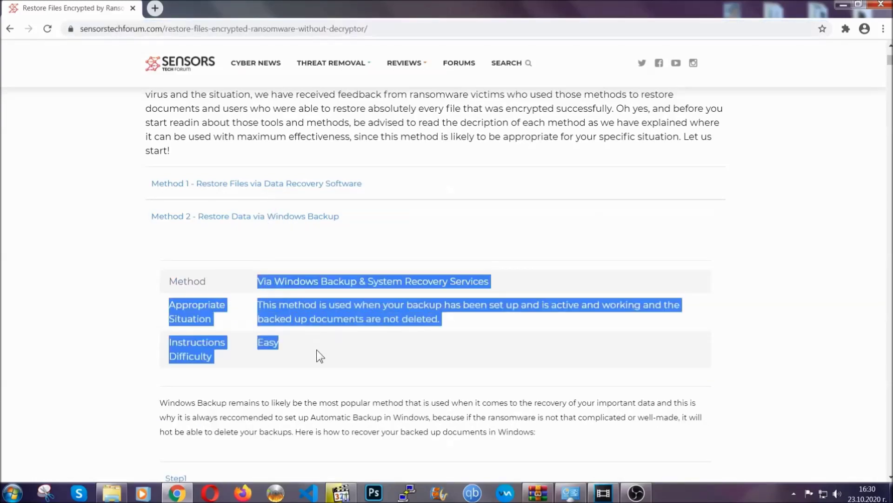
click(316, 350)
scroll(319, 347, down, 4)
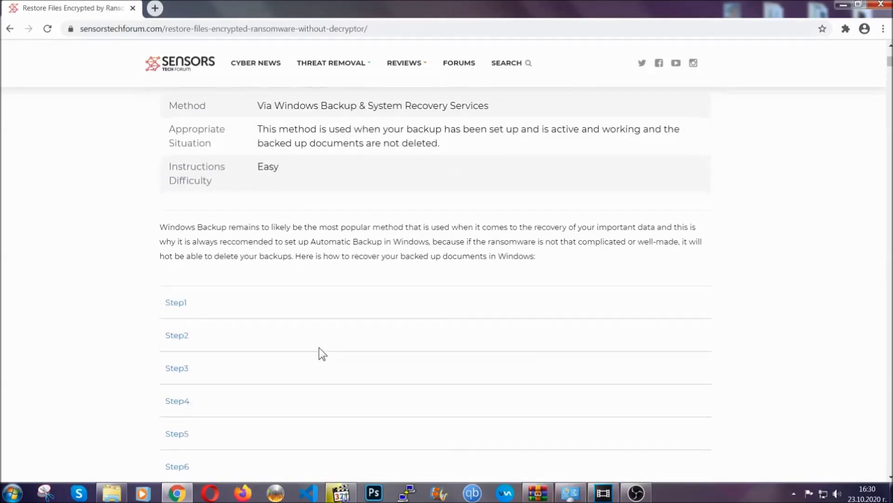
scroll(319, 347, down, 1)
click(183, 243)
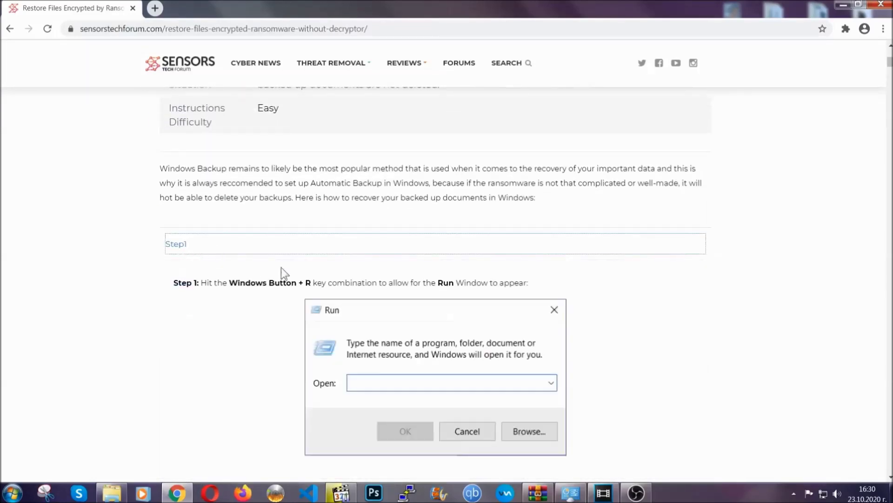
scroll(419, 293, down, 4)
click(208, 290)
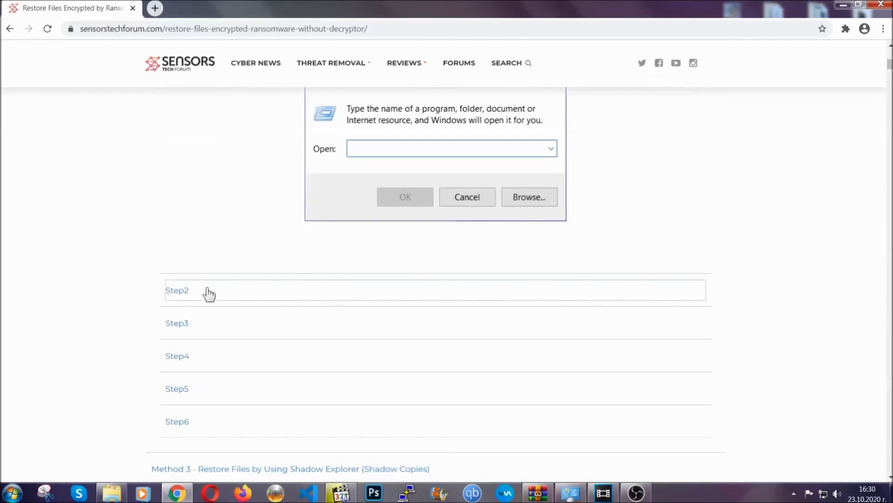
scroll(401, 294, down, 4)
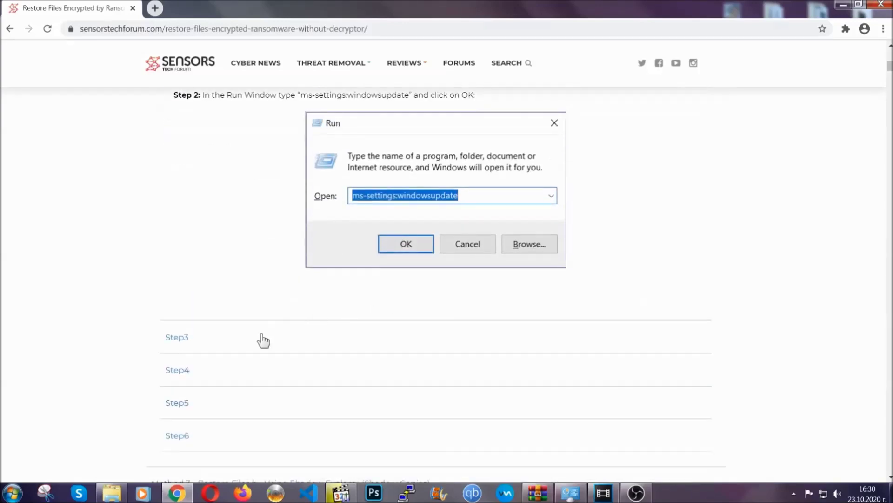
click(263, 340)
Scroll through the expanded instructions and back up, then minimize Chrome to show the desktop
scroll(395, 319, down, 3)
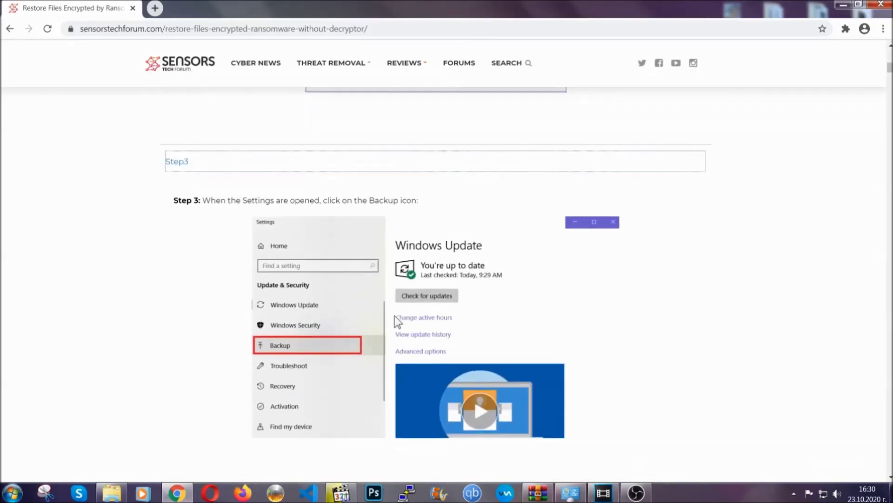
scroll(394, 316, down, 2)
scroll(393, 317, down, 3)
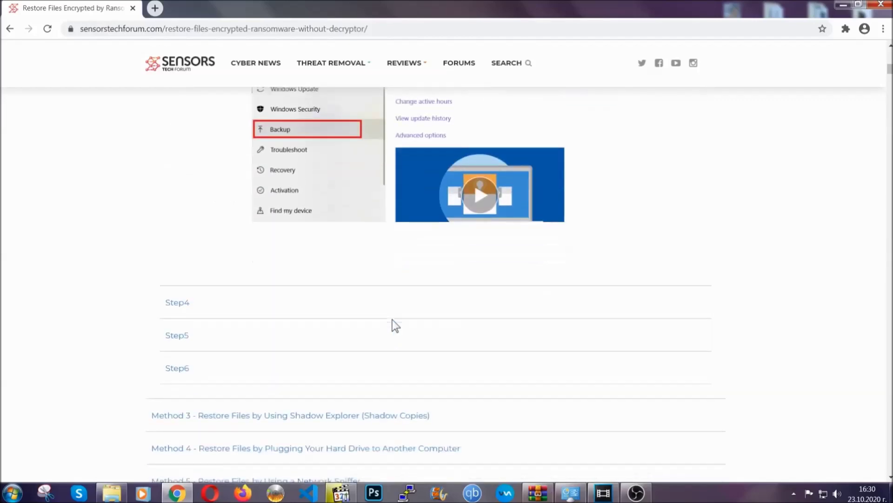
scroll(393, 319, down, 7)
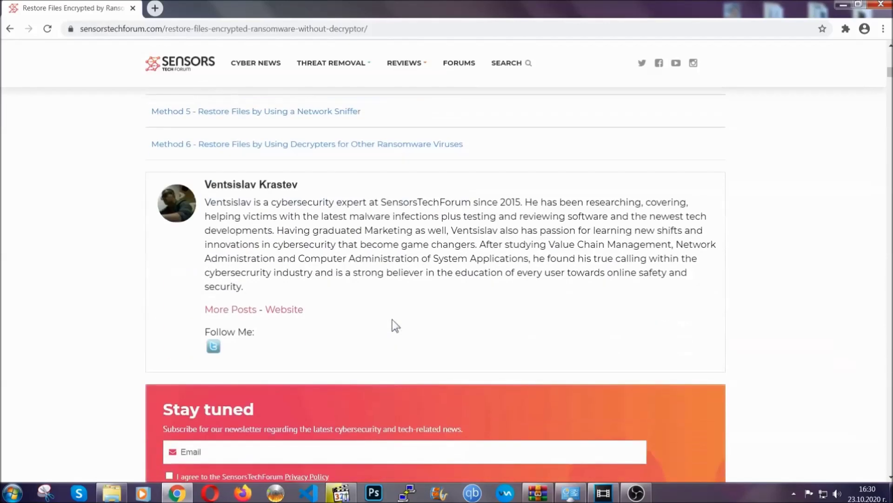
scroll(393, 319, up, 20)
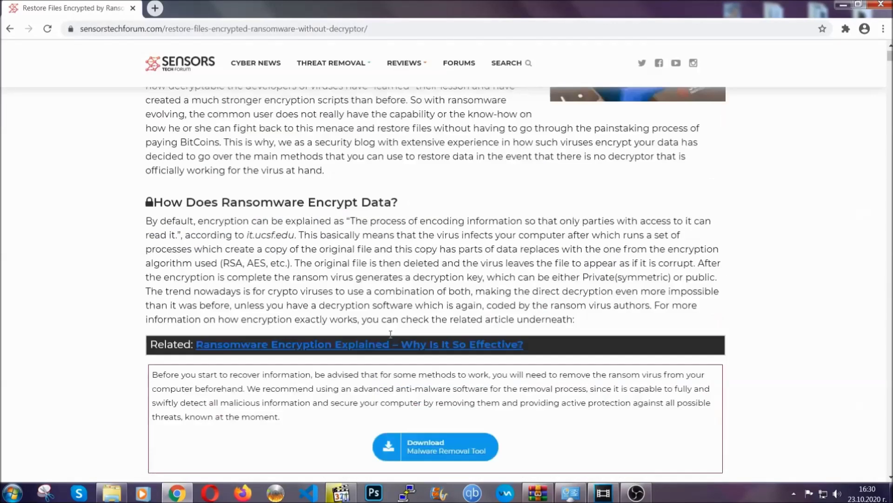
scroll(390, 333, up, 5)
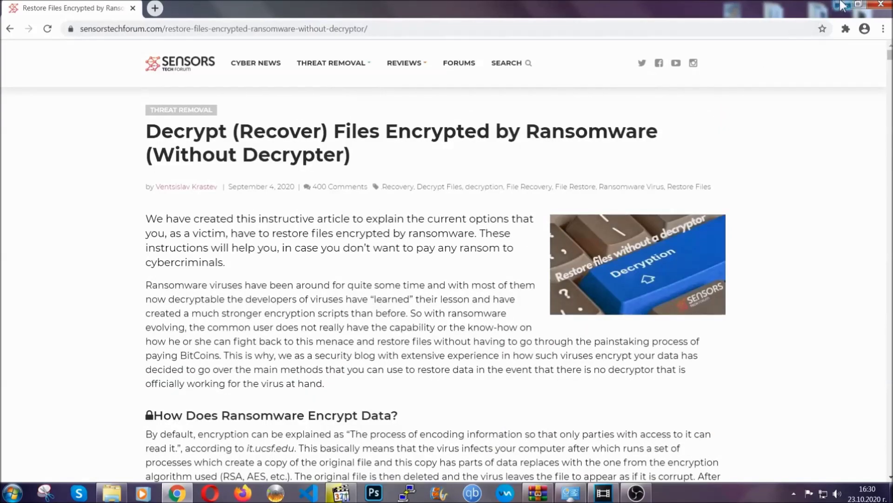
click(841, 3)
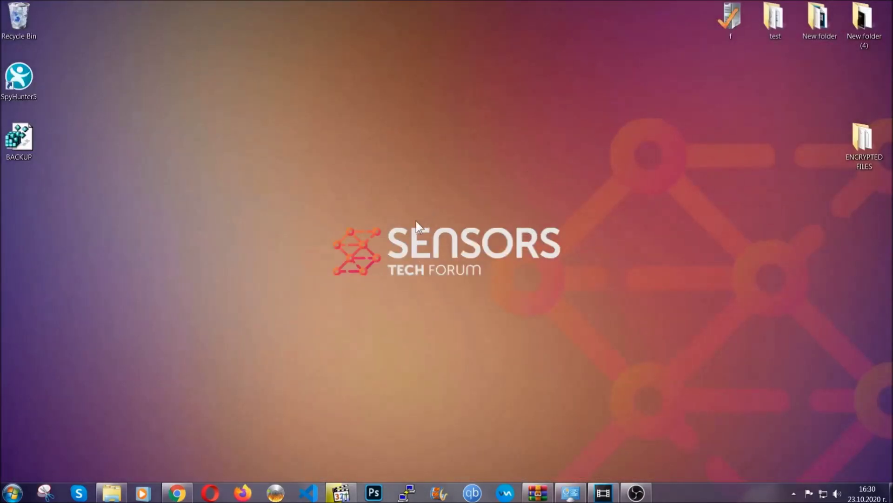